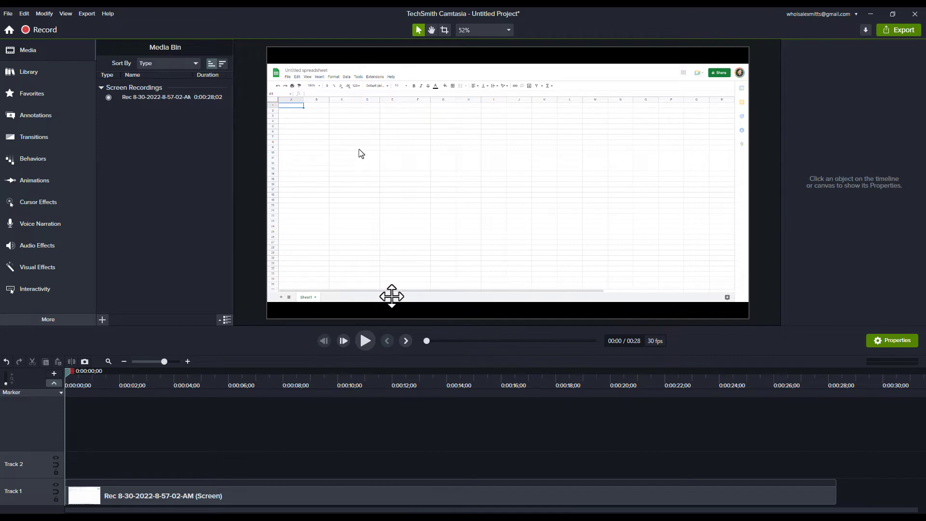
Play through the screen recording, move the playhead back to 0:00:17;06 and open the Sketch Motion callouts.
{"action": "left_click", "coordinate": [365, 341]}
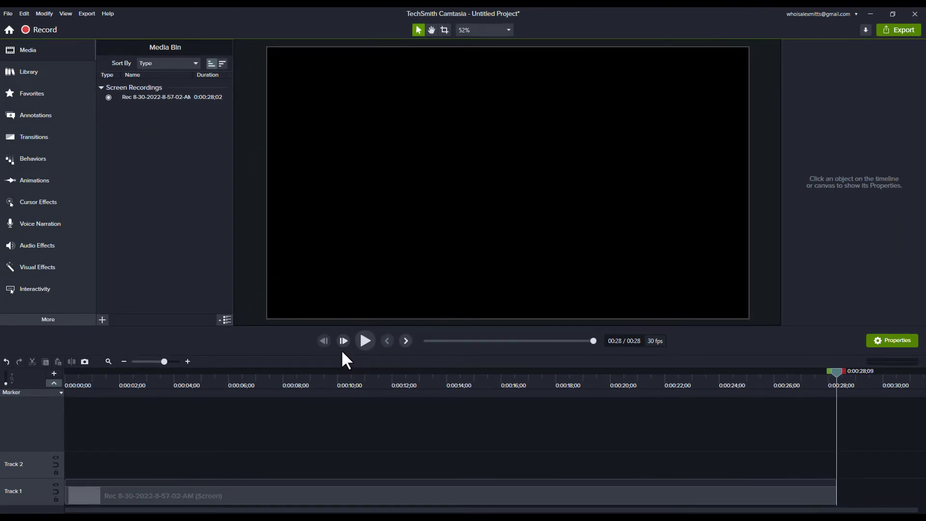
{"action": "left_click", "coordinate": [574, 380]}
{"action": "left_click_drag", "start_coordinate": [575, 380], "coordinate": [533, 379]}
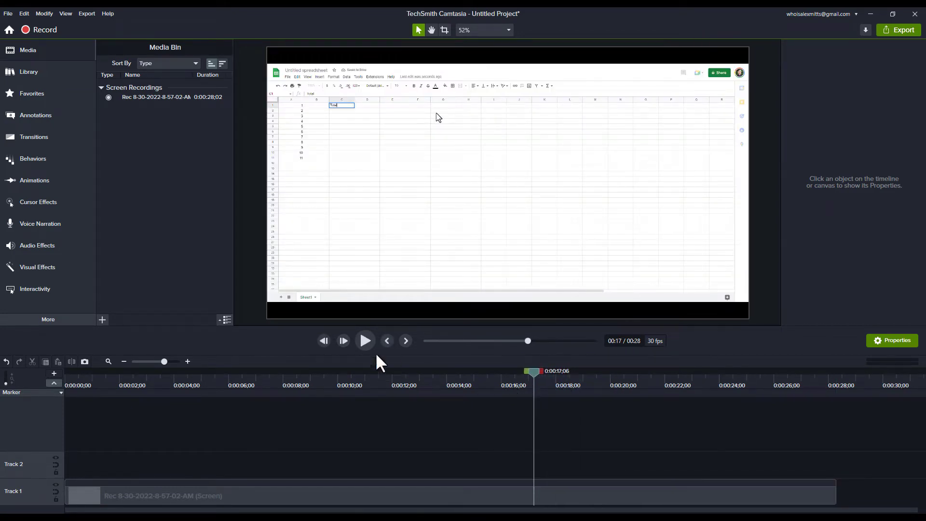
{"action": "left_click", "coordinate": [36, 113]}
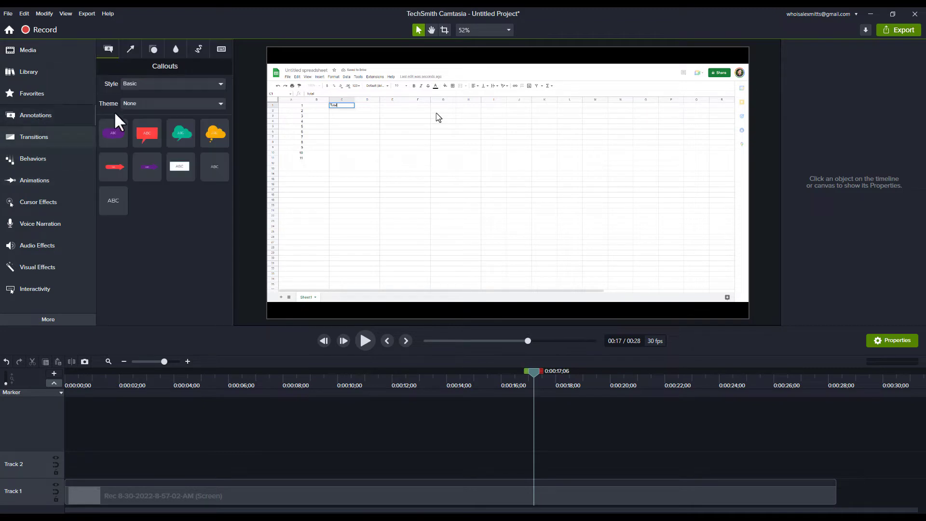
{"action": "left_click", "coordinate": [195, 48]}
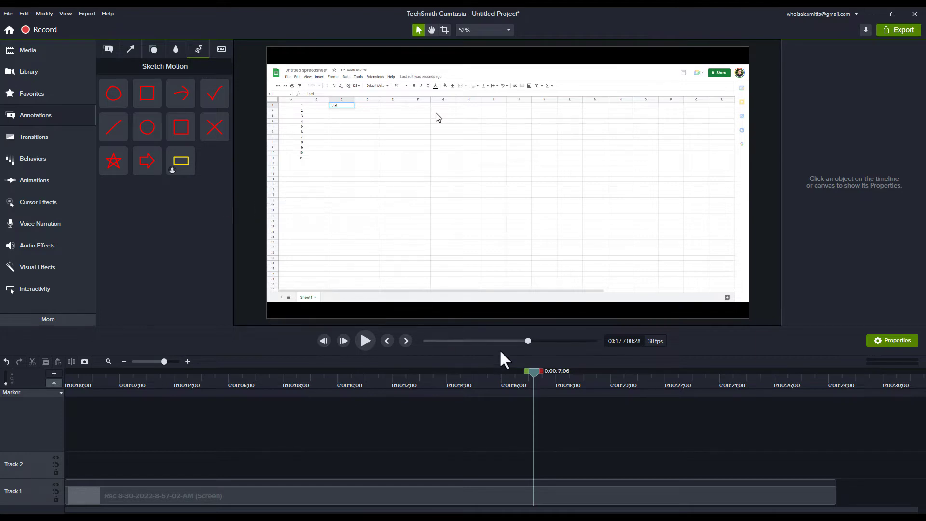
Zoom the screen recording in to 150.7% with an animation ending at 0:00:15;15, and preview it.
{"action": "left_click_drag", "start_coordinate": [514, 384], "coordinate": [489, 384]}
{"action": "left_click", "coordinate": [473, 495]}
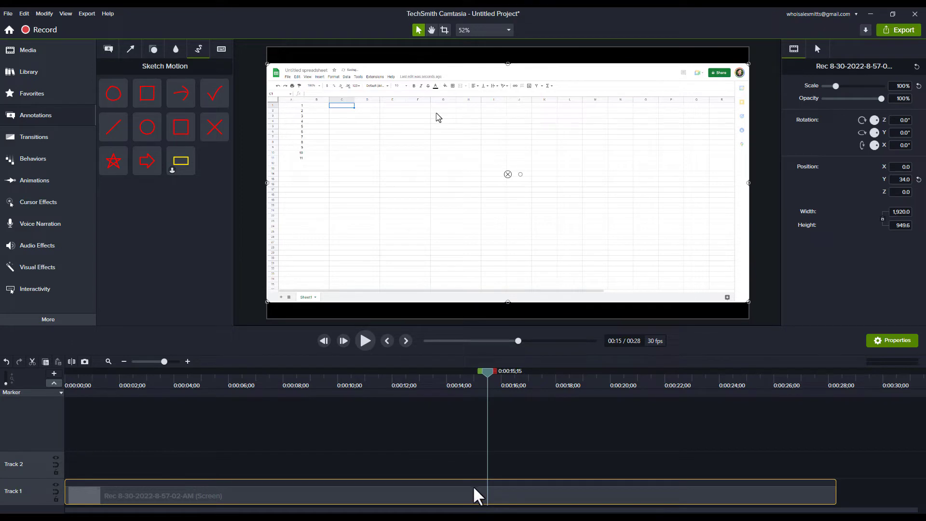
{"action": "left_click", "coordinate": [485, 483]}
{"action": "scroll", "coordinate": [335, 175], "scroll_direction": "up", "scroll_amount": 5}
{"action": "left_click_drag", "start_coordinate": [336, 173], "coordinate": [506, 281]}
{"action": "left_click", "coordinate": [451, 372]}
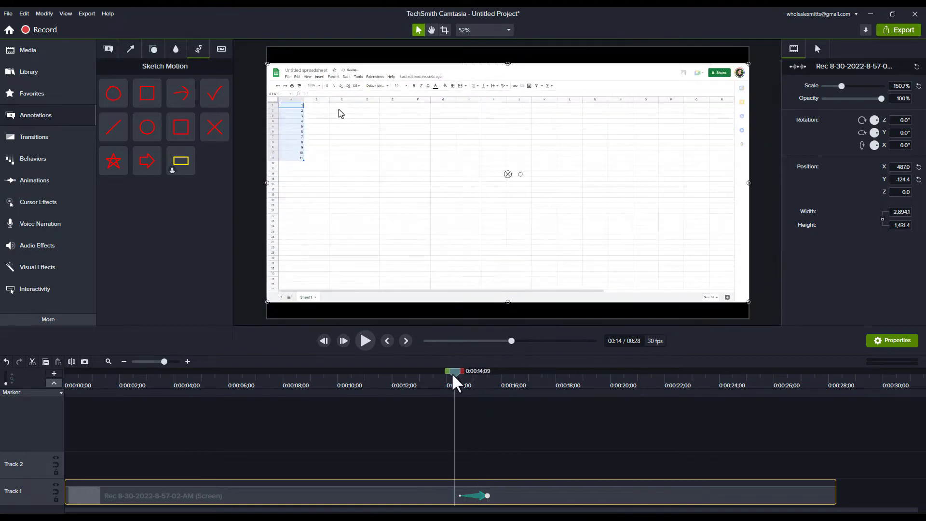
{"action": "key", "text": "space"}
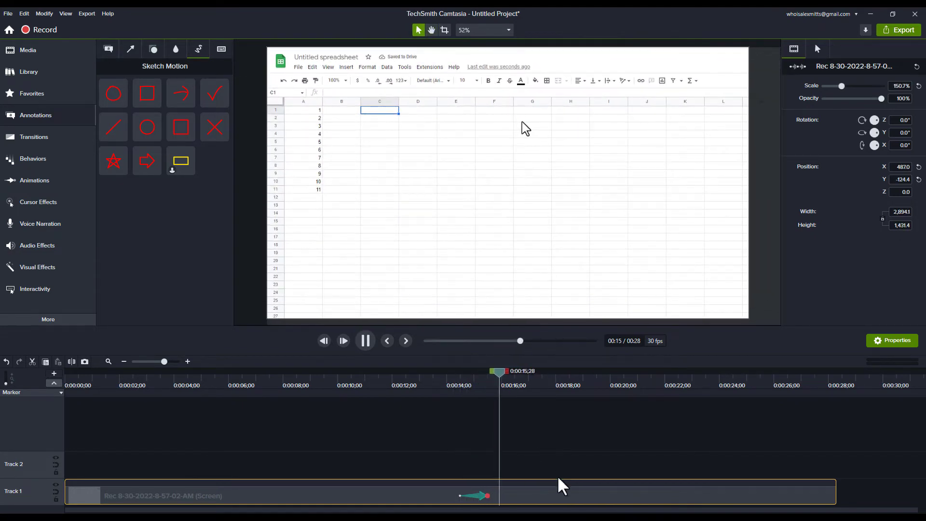
{"action": "key", "text": "space"}
Add a zoom-out animation ending at 0:00:17;01 that restores the recording to 100% scale, and scrub through it.
{"action": "left_click_drag", "start_coordinate": [504, 371], "coordinate": [530, 373]}
{"action": "key", "text": "shift+a"}
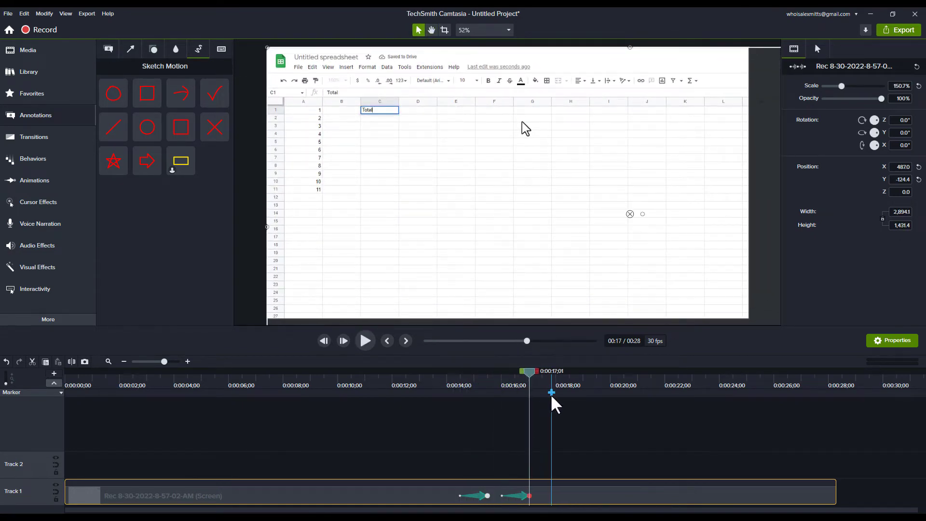
{"action": "right_click", "coordinate": [494, 269]}
{"action": "left_click", "coordinate": [534, 380]}
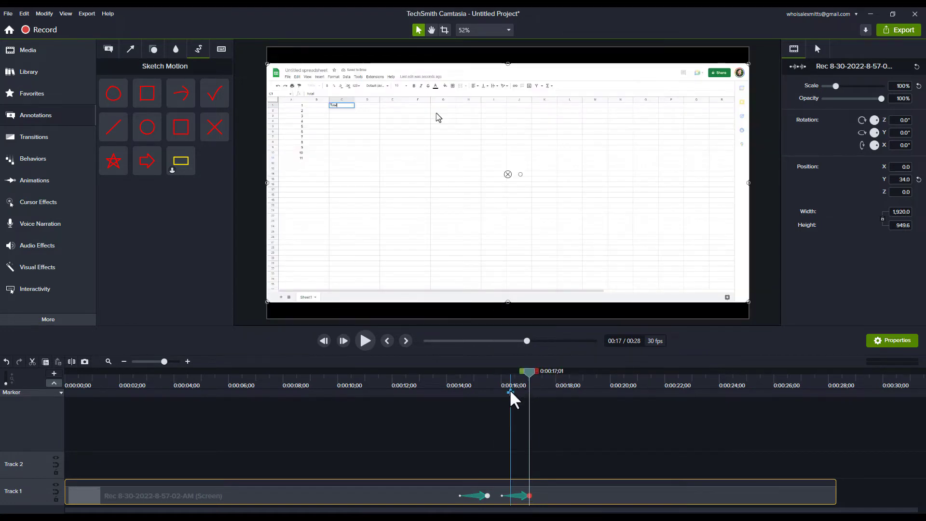
{"action": "mouse_move", "coordinate": [507, 375]}
{"action": "left_mouse_down"}
{"action": "mouse_move", "coordinate": [471, 378]}
{"action": "mouse_move", "coordinate": [496, 387]}
{"action": "left_mouse_up"}
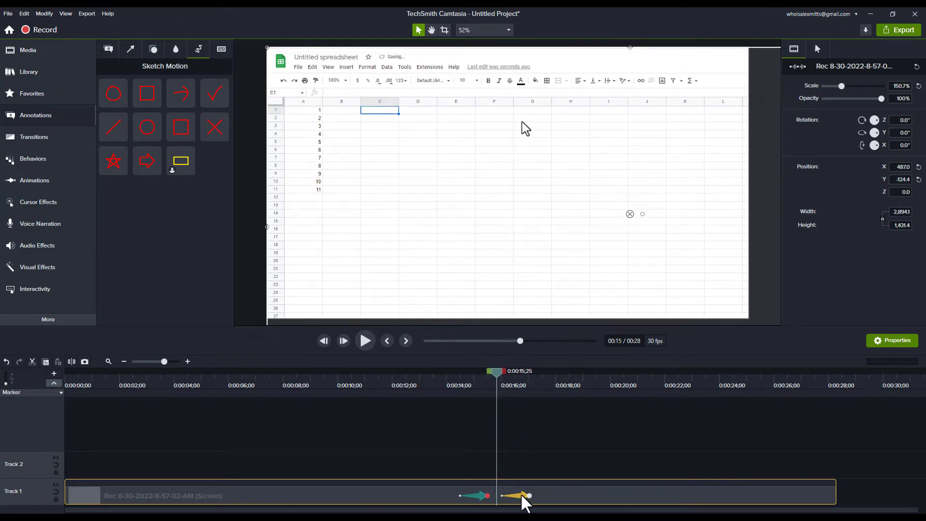
Delete both zoom animations from the screen recording clip.
{"action": "key", "text": "Delete"}
{"action": "left_click", "coordinate": [481, 495]}
{"action": "key", "text": "Delete"}
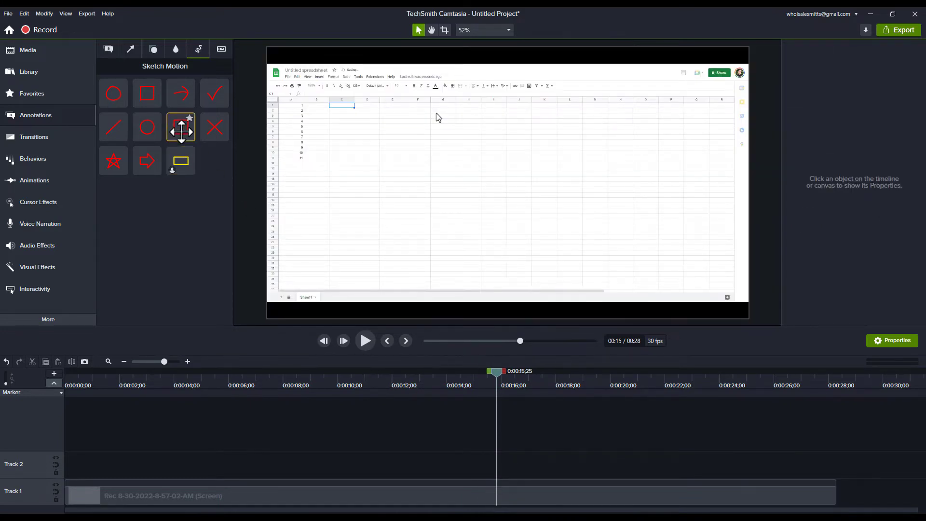
Add a Sketch Motion square callout at 0:00:15;25 and move it up to start at the spreadsheet's formula bar.
{"action": "mouse_move", "coordinate": [181, 130]}
{"action": "left_mouse_down"}
{"action": "mouse_move", "coordinate": [366, 167]}
{"action": "mouse_move", "coordinate": [374, 135]}
{"action": "left_mouse_up"}
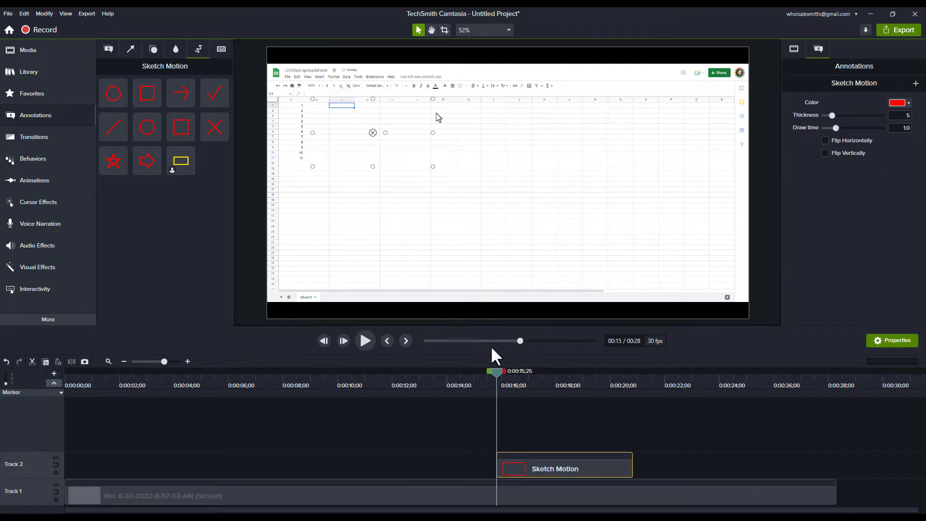
{"action": "mouse_move", "coordinate": [497, 370]}
{"action": "left_mouse_down"}
{"action": "mouse_move", "coordinate": [598, 375]}
{"action": "mouse_move", "coordinate": [569, 377]}
{"action": "left_mouse_up"}
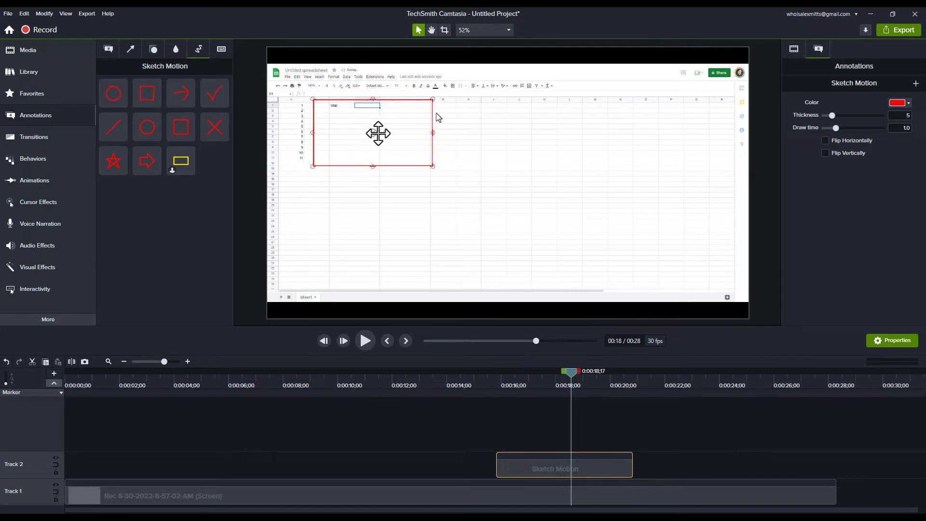
{"action": "mouse_move", "coordinate": [371, 137]}
{"action": "left_mouse_down"}
{"action": "mouse_move", "coordinate": [352, 124]}
{"action": "mouse_move", "coordinate": [493, 182]}
{"action": "mouse_move", "coordinate": [351, 121]}
{"action": "left_mouse_up"}
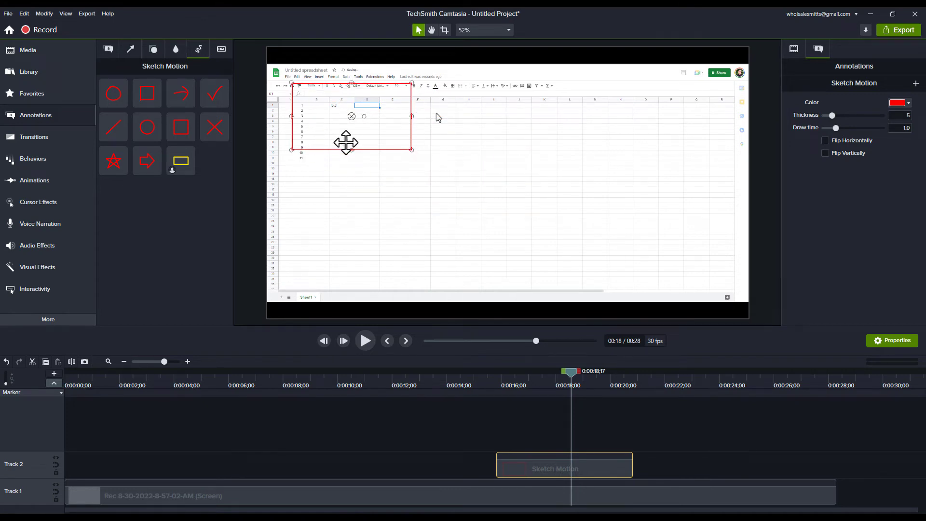
Toggle canvas snapping and fit the red callout closely around the formula bar, from the fx symbol to column F.
{"action": "key", "text": "ctrl+semicolon"}
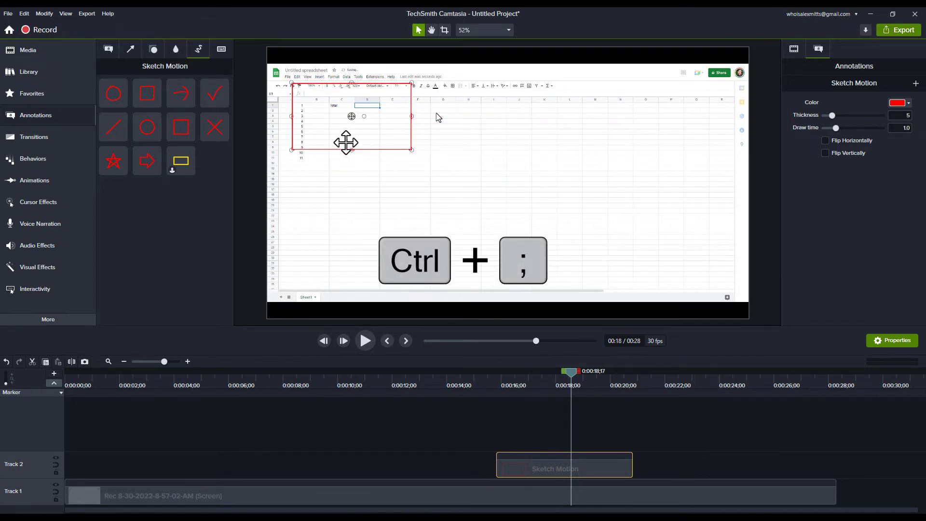
{"action": "mouse_move", "coordinate": [344, 143]}
{"action": "left_mouse_down"}
{"action": "mouse_move", "coordinate": [429, 159]}
{"action": "mouse_move", "coordinate": [420, 128]}
{"action": "mouse_move", "coordinate": [345, 122]}
{"action": "left_mouse_up"}
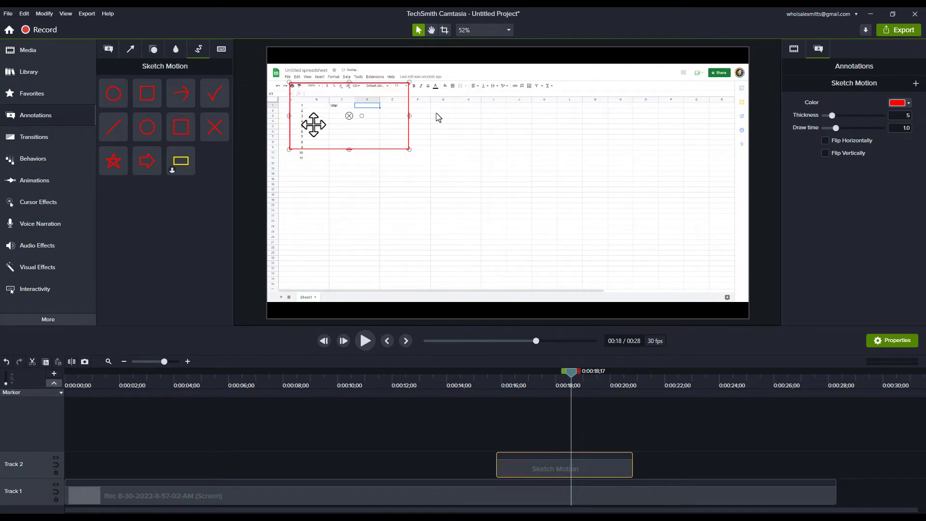
{"action": "key", "text": "space"}
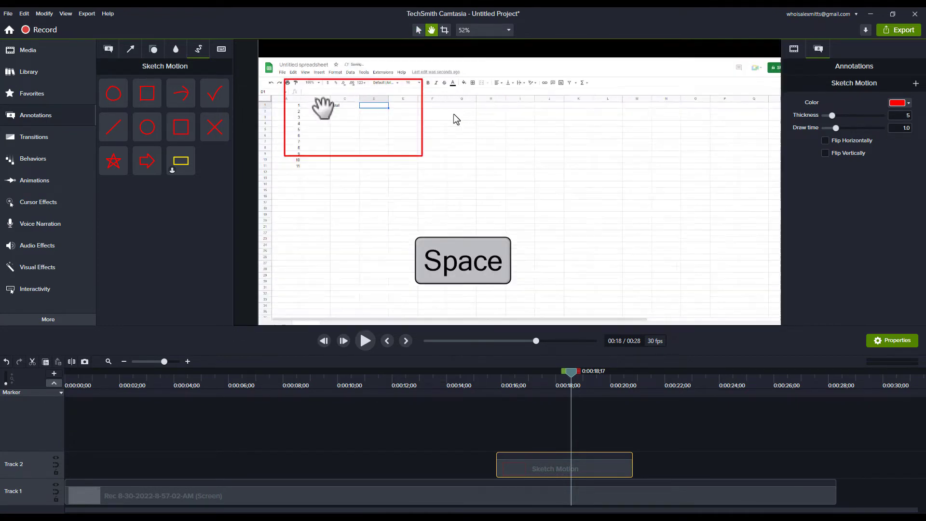
{"action": "scroll", "coordinate": [322, 108], "scroll_direction": "up", "scroll_amount": 5}
{"action": "left_click_drag", "start_coordinate": [299, 89], "coordinate": [354, 124]}
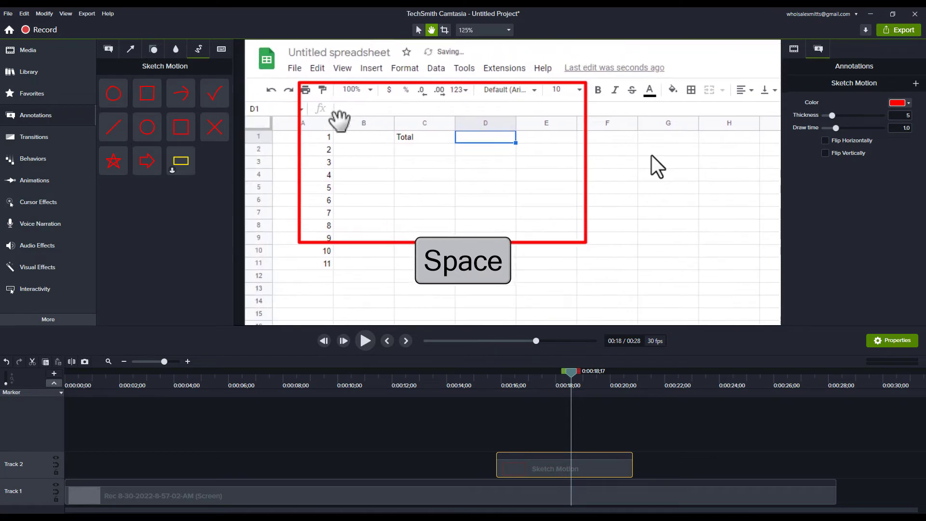
{"action": "scroll", "coordinate": [337, 118], "scroll_direction": "up", "scroll_amount": 3}
{"action": "left_click_drag", "start_coordinate": [276, 56], "coordinate": [289, 82]}
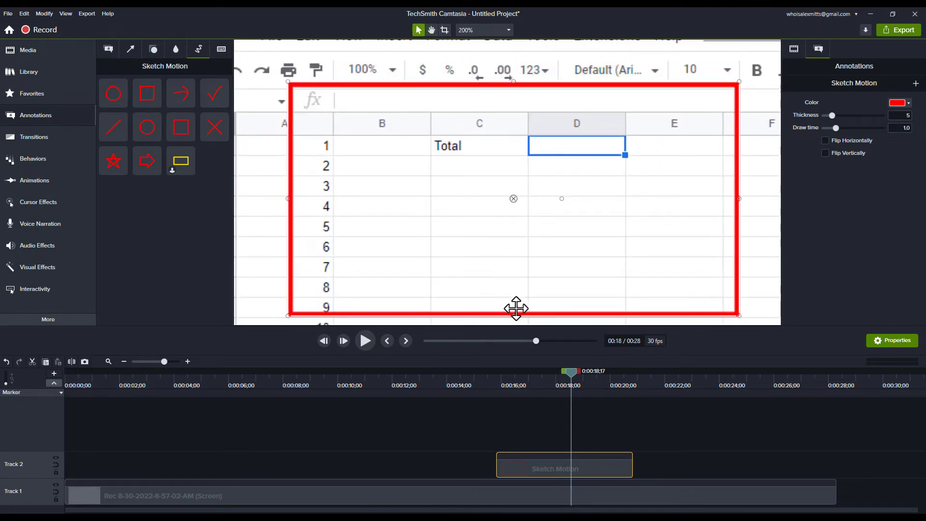
{"action": "left_click_drag", "start_coordinate": [514, 314], "coordinate": [499, 114]}
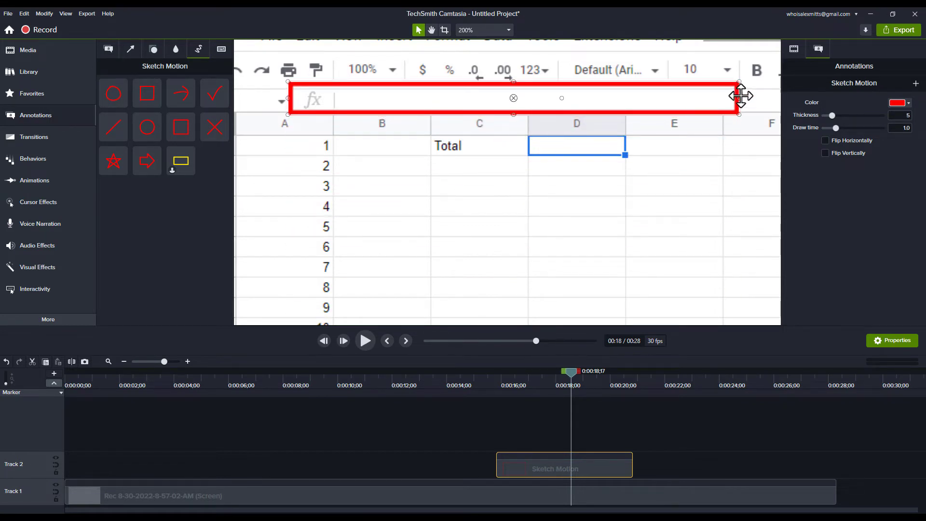
{"action": "left_click_drag", "start_coordinate": [737, 97], "coordinate": [744, 98]}
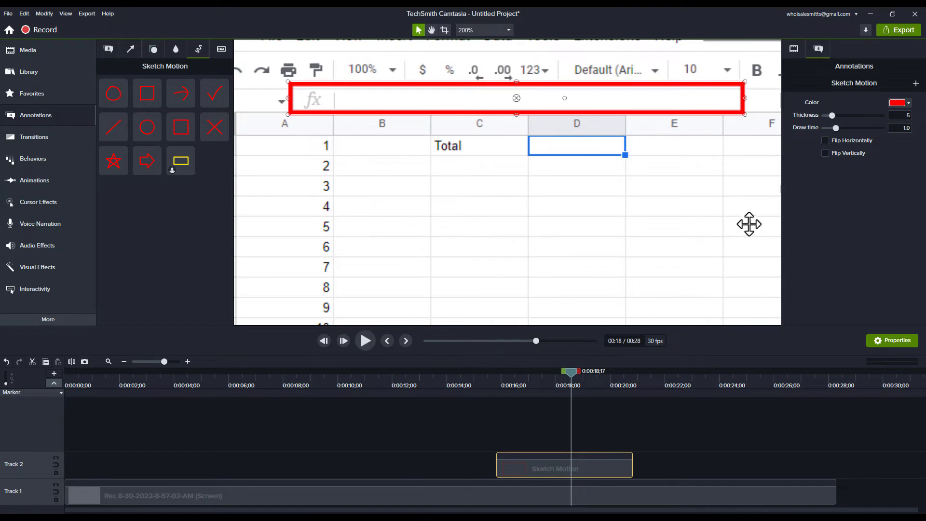
Bring the whole canvas back into view and narrow the callout so its far edge ends above column E.
{"action": "left_click", "coordinate": [483, 30]}
{"action": "left_click", "coordinate": [487, 132]}
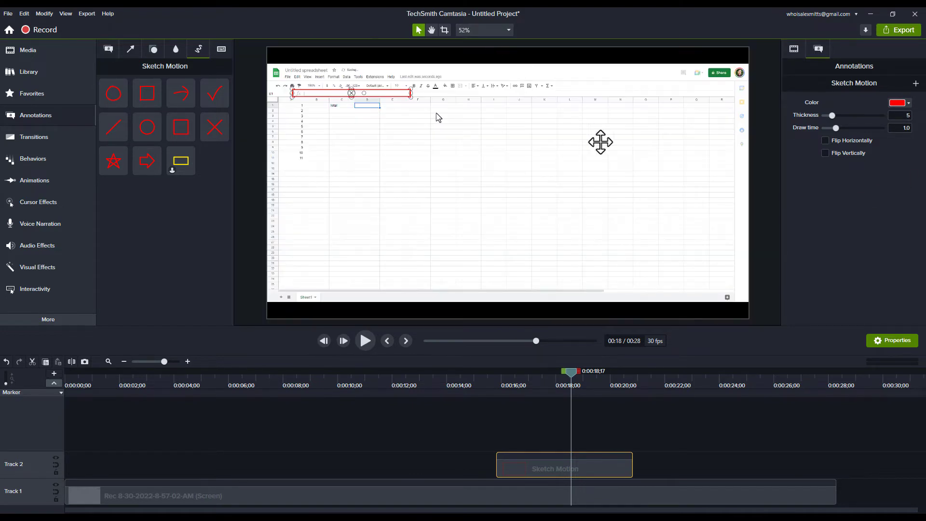
{"action": "mouse_move", "coordinate": [411, 93]}
{"action": "left_mouse_down"}
{"action": "mouse_move", "coordinate": [687, 97]}
{"action": "mouse_move", "coordinate": [389, 97]}
{"action": "left_mouse_up"}
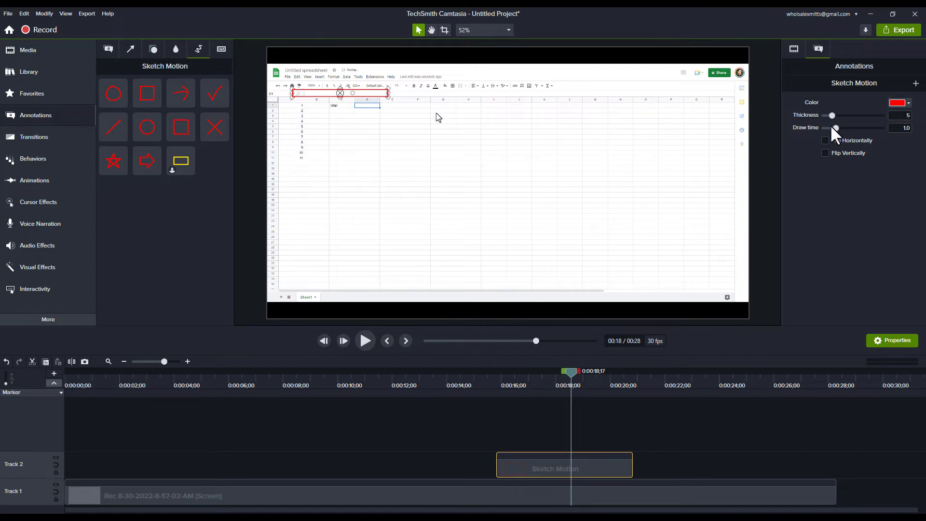
Play back the callout from 0:00:15;14 past its end to check how it draws and disappears.
{"action": "left_click_drag", "start_coordinate": [519, 382], "coordinate": [487, 384]}
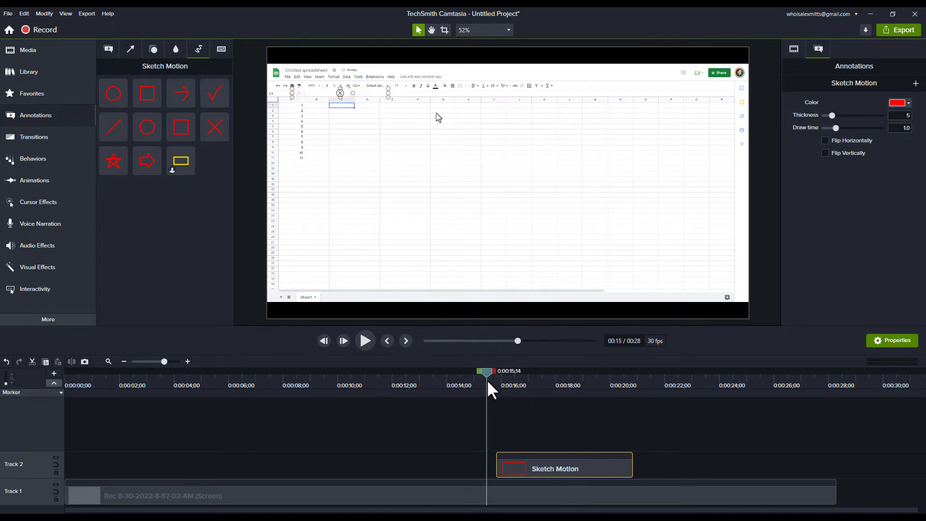
{"action": "left_click", "coordinate": [515, 414]}
{"action": "key", "text": "space"}
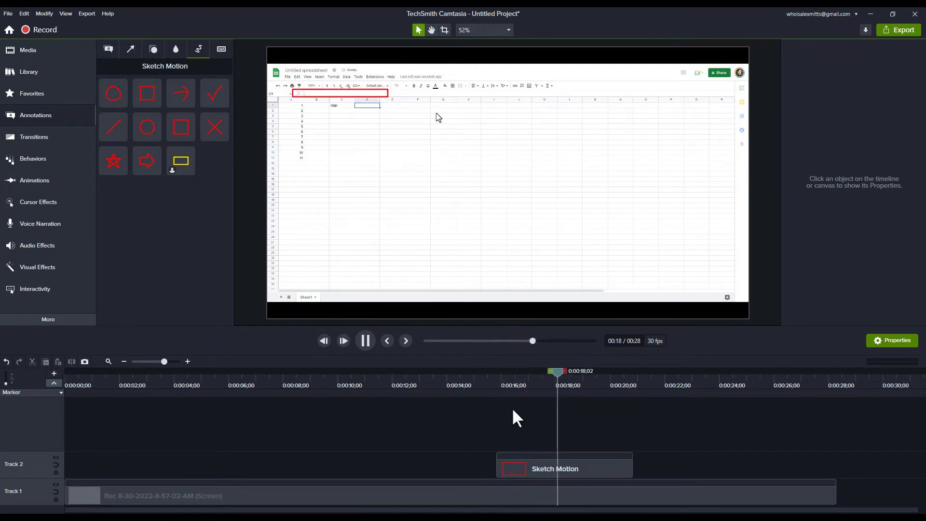
{"action": "key", "text": "space"}
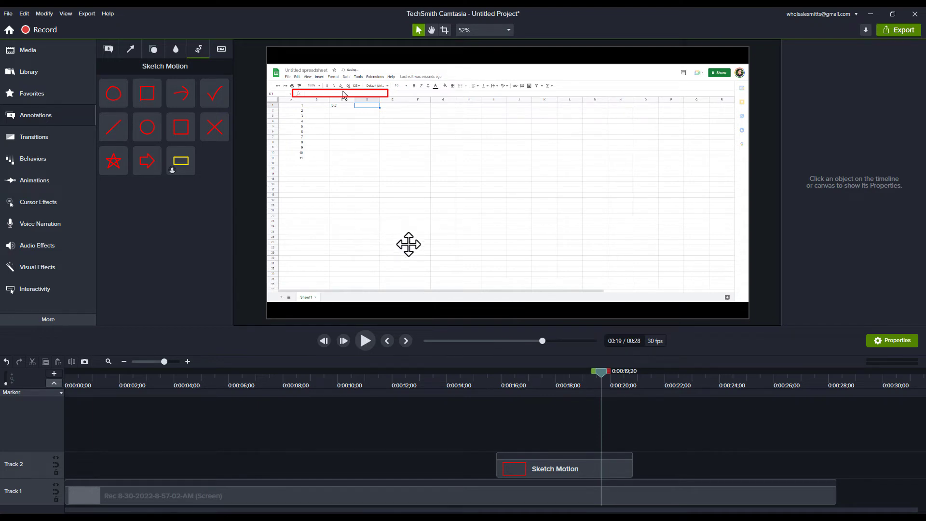
{"action": "key", "text": "space"}
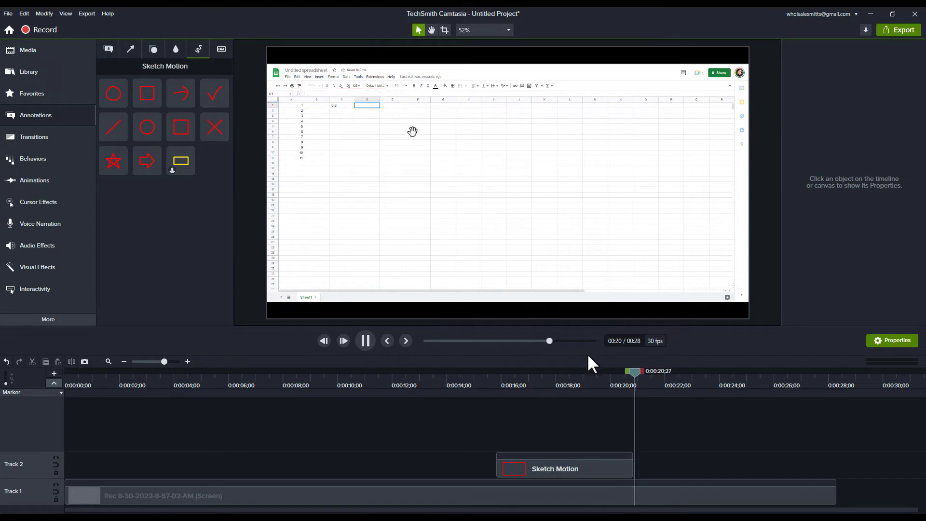
{"action": "key", "text": "space"}
Apply the Fade transition from the favorites to the end of the Sketch Motion clip.
{"action": "mouse_move", "coordinate": [637, 380]}
{"action": "left_mouse_down"}
{"action": "mouse_move", "coordinate": [602, 386]}
{"action": "mouse_move", "coordinate": [640, 392]}
{"action": "left_mouse_up"}
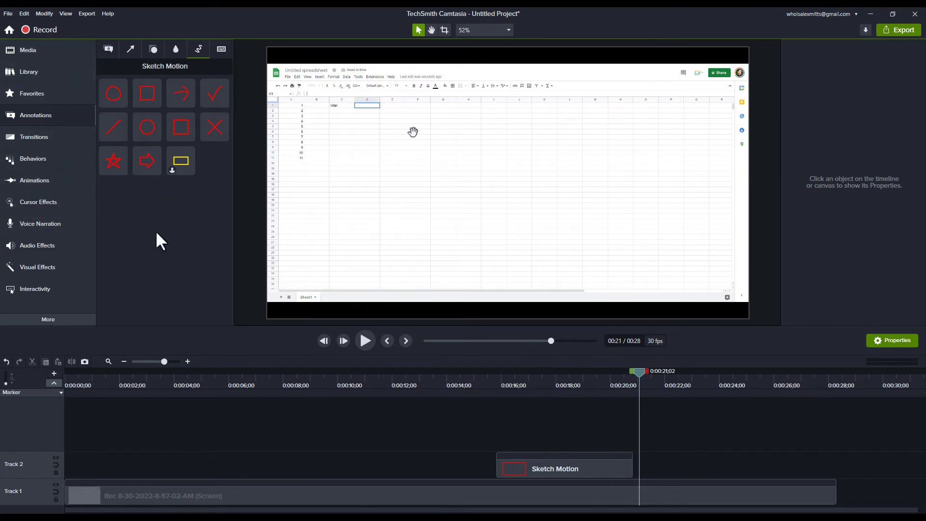
{"action": "key", "text": "f"}
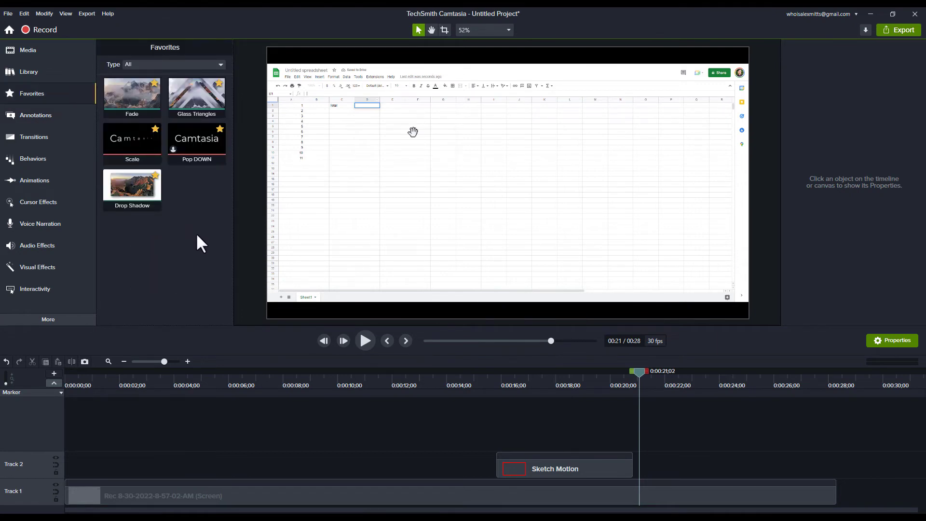
{"action": "mouse_move", "coordinate": [132, 94]}
{"action": "left_mouse_down"}
{"action": "mouse_move", "coordinate": [482, 336]}
{"action": "mouse_move", "coordinate": [640, 468]}
{"action": "mouse_move", "coordinate": [632, 480]}
{"action": "left_mouse_up"}
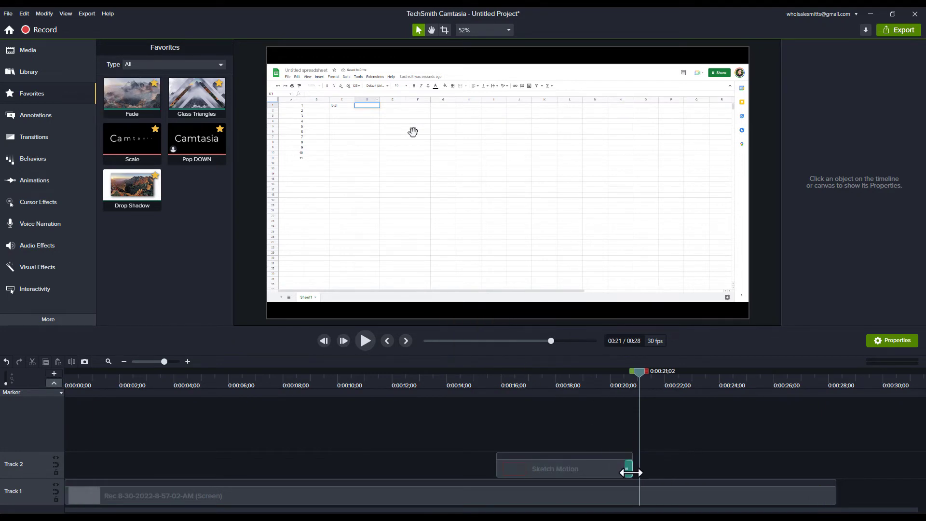
Add a timeline marker at 0:00:18;20 and trim the end of the Sketch Motion clip to it.
{"action": "mouse_move", "coordinate": [547, 376]}
{"action": "left_mouse_down"}
{"action": "mouse_move", "coordinate": [494, 380]}
{"action": "mouse_move", "coordinate": [574, 389]}
{"action": "left_mouse_up"}
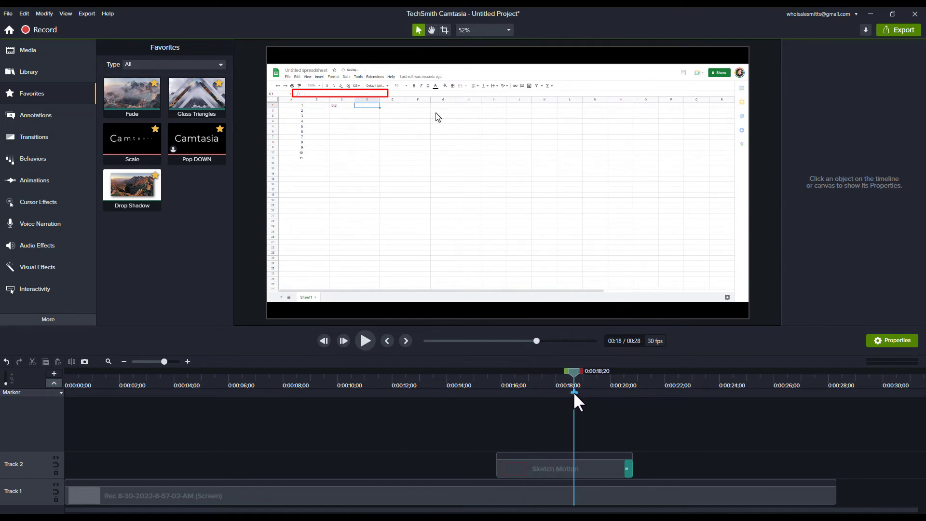
{"action": "left_click", "coordinate": [574, 394]}
{"action": "left_click_drag", "start_coordinate": [631, 467], "coordinate": [577, 472]}
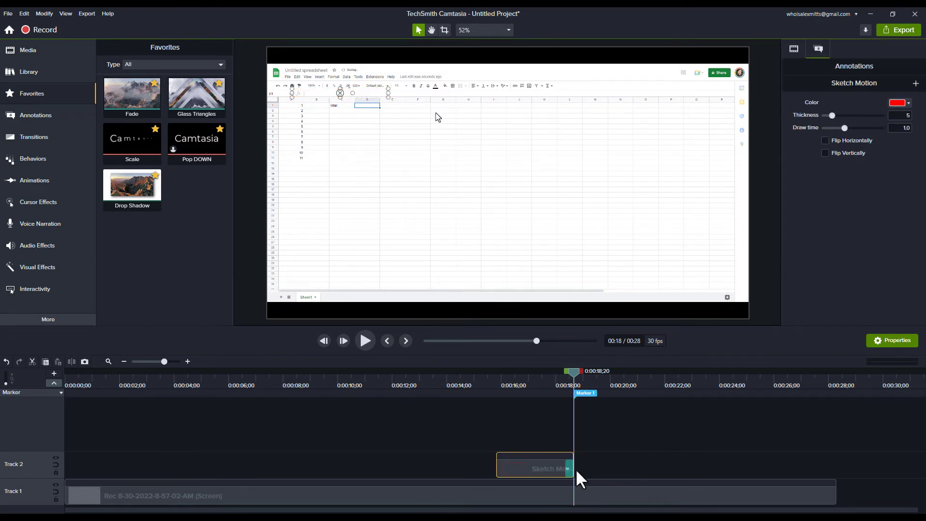
Play back the timeline from 0:00:13;28 to check when the callout starts drawing around the formula bar.
{"action": "left_click", "coordinate": [422, 140]}
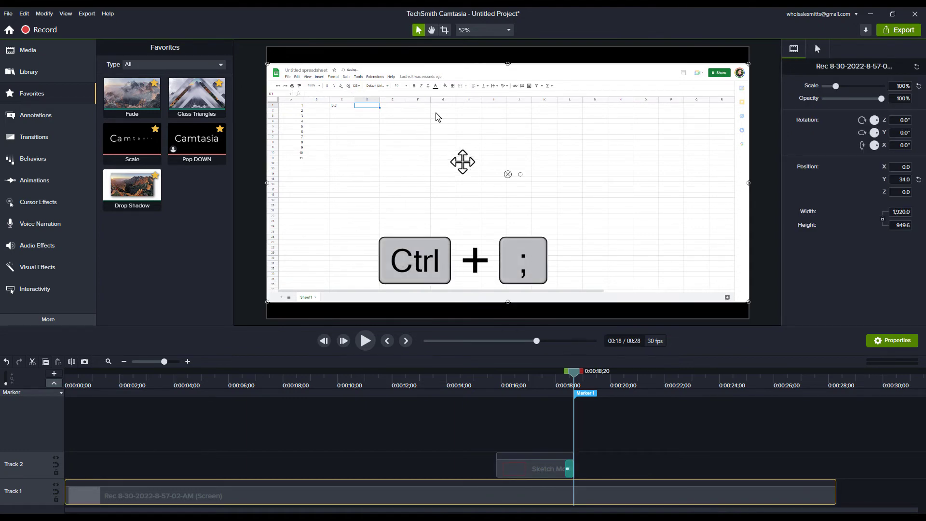
{"action": "left_click_drag", "start_coordinate": [522, 377], "coordinate": [444, 392]}
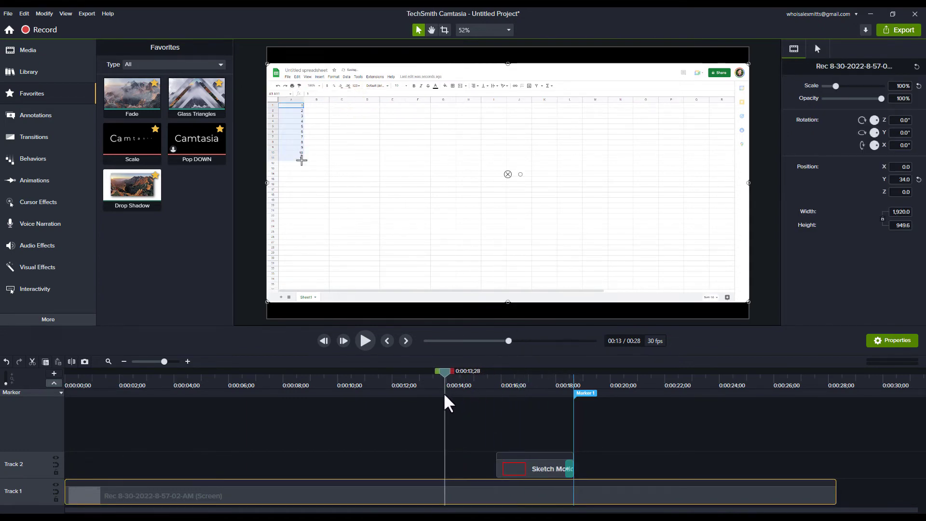
{"action": "left_click", "coordinate": [490, 428]}
{"action": "key", "text": "space"}
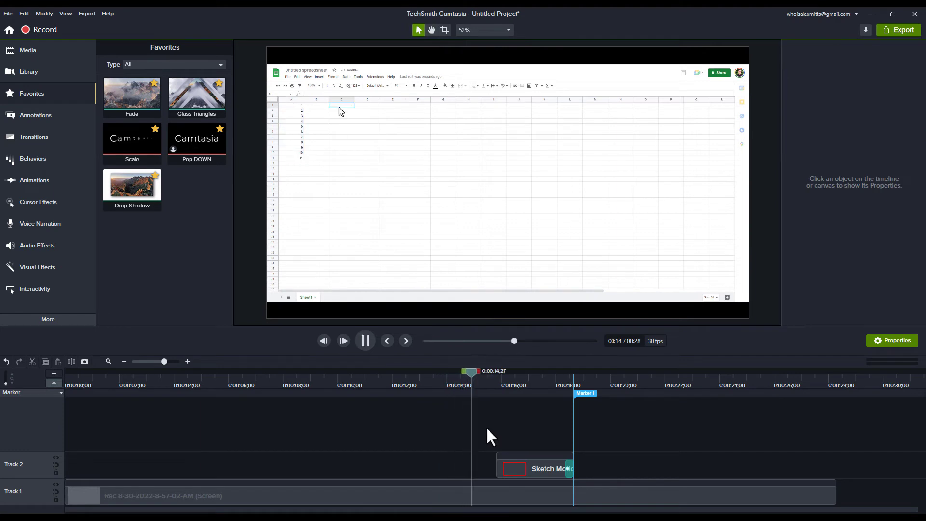
{"action": "key", "text": "space"}
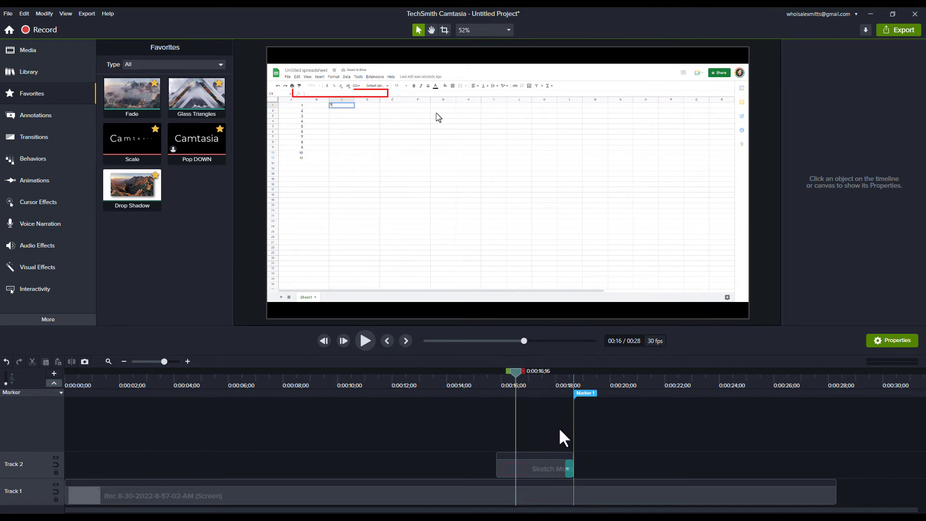
Trim the start of the Sketch Motion clip to 0:00:17;03.
{"action": "scroll", "coordinate": [557, 426], "scroll_direction": "up", "scroll_amount": 5}
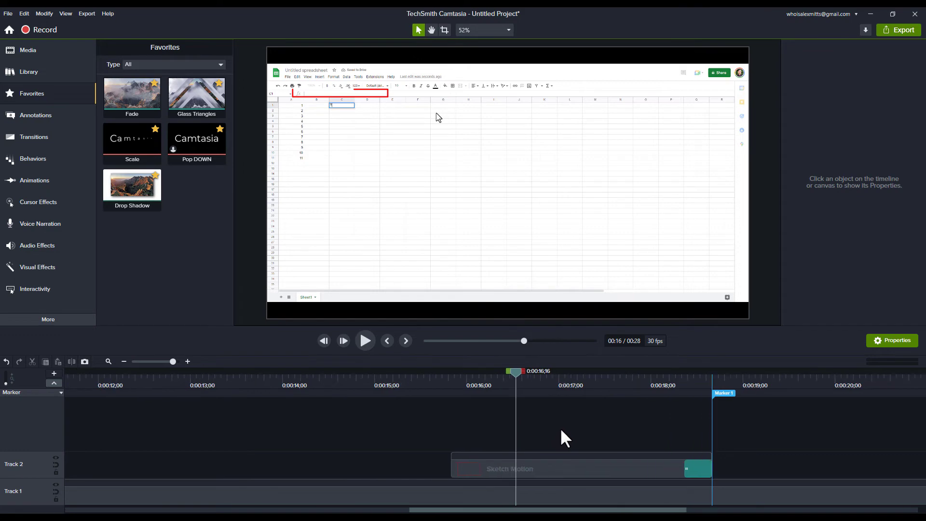
{"action": "left_click_drag", "start_coordinate": [513, 375], "coordinate": [566, 378]}
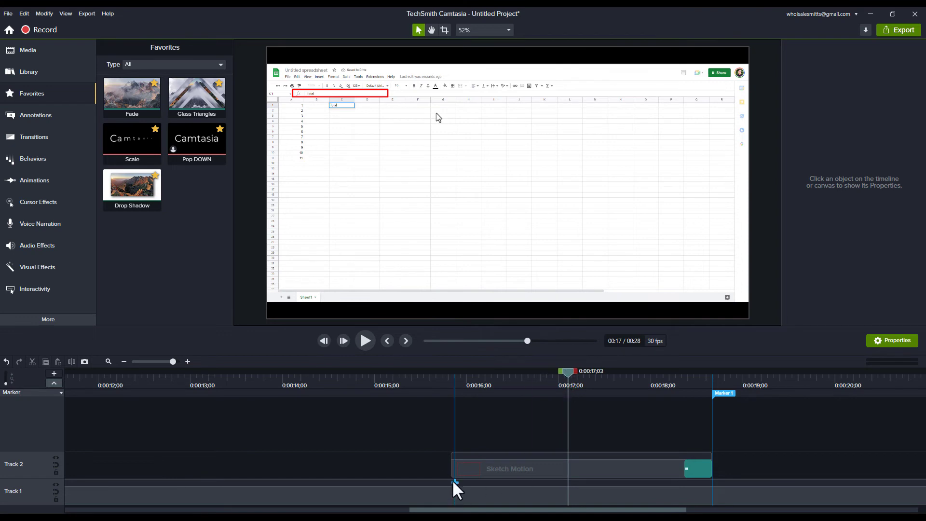
{"action": "left_click_drag", "start_coordinate": [452, 465], "coordinate": [568, 466]}
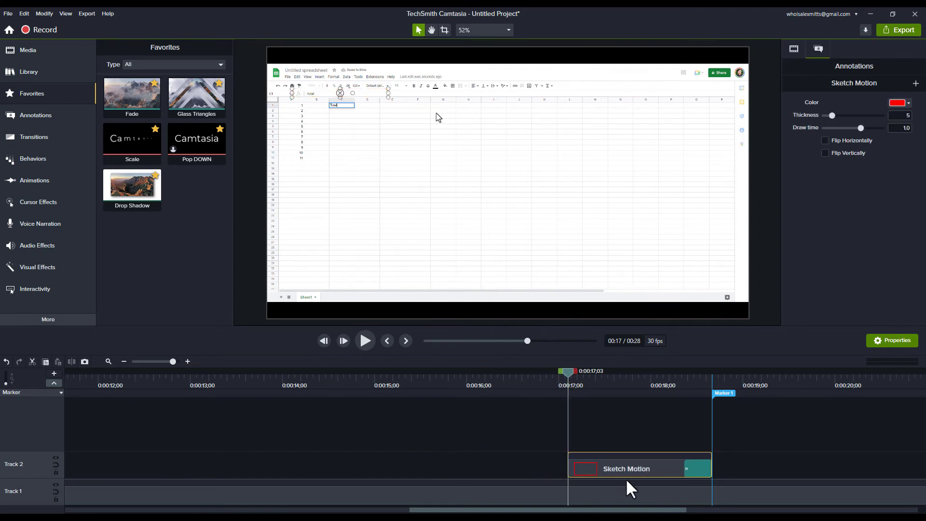
Delete Marker 1 from the timeline and play back the shortened callout from before its start.
{"action": "left_click", "coordinate": [723, 393]}
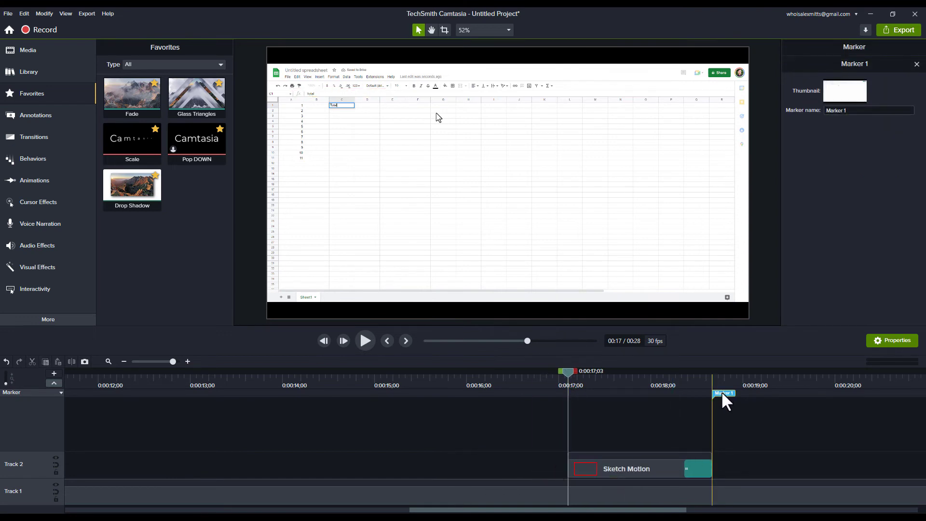
{"action": "key", "text": "Delete"}
{"action": "left_click", "coordinate": [473, 380]}
{"action": "key", "text": "space"}
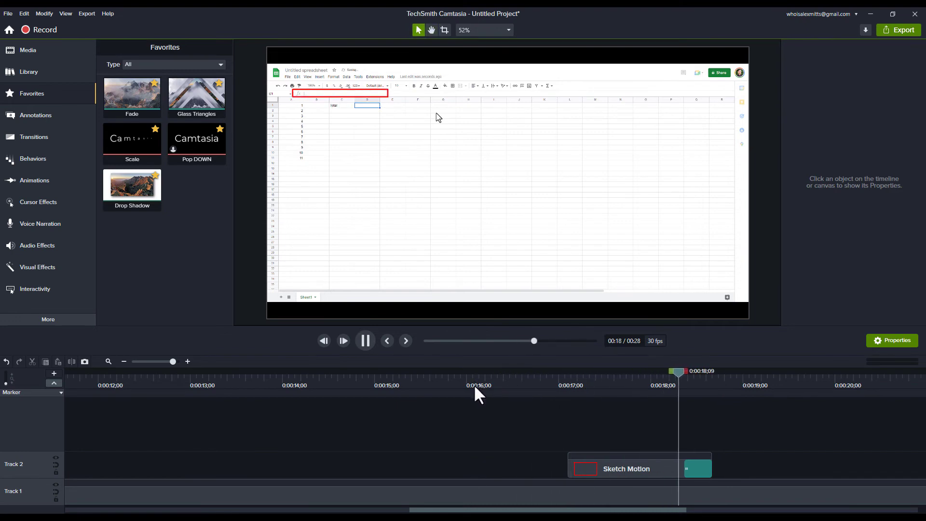
{"action": "key", "text": "space"}
Extend the end of the Sketch Motion clip to about 0:00:20;15.
{"action": "scroll", "coordinate": [670, 435], "scroll_direction": "right", "scroll_amount": 3}
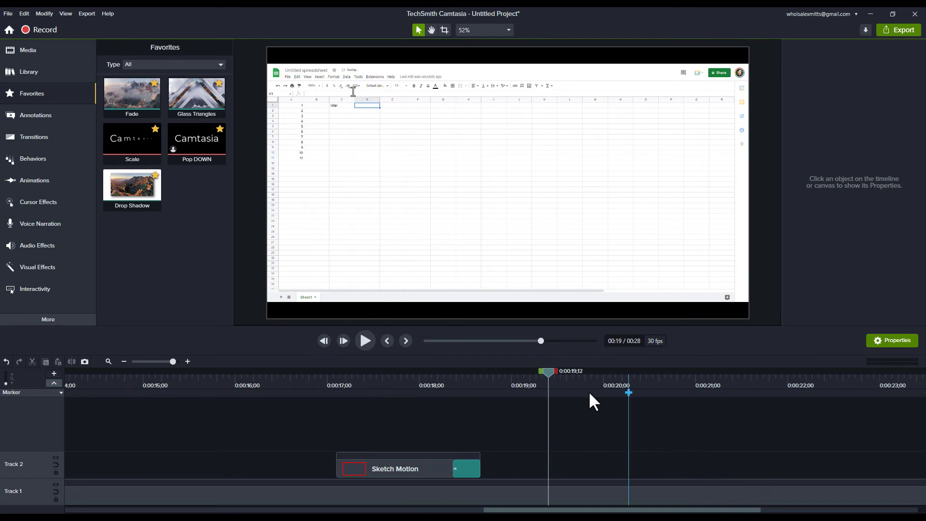
{"action": "left_click_drag", "start_coordinate": [547, 373], "coordinate": [651, 372]}
{"action": "left_click_drag", "start_coordinate": [480, 468], "coordinate": [652, 465]}
Play back the lengthened Sketch Motion clip from before its start to check how its drawing is timed.
{"action": "left_click", "coordinate": [283, 381]}
{"action": "key", "text": "space"}
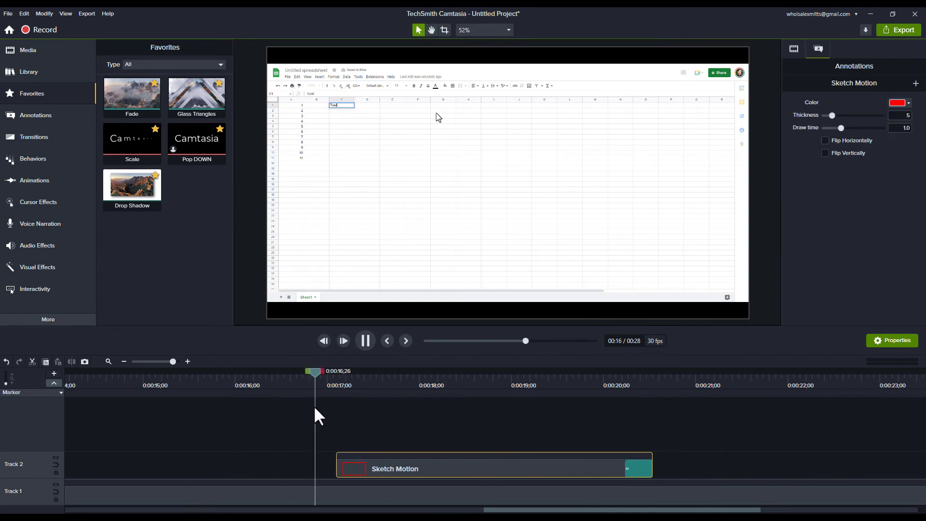
{"action": "key", "text": "space"}
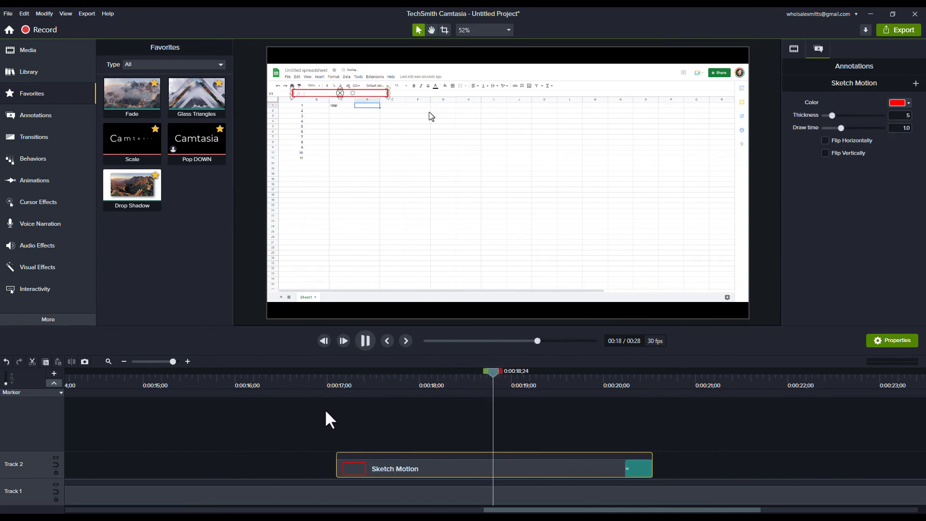
Trim the start of the Sketch Motion clip to 0:00:17;26, when the next cell is selected in the recording.
{"action": "left_click_drag", "start_coordinate": [359, 378], "coordinate": [346, 379]}
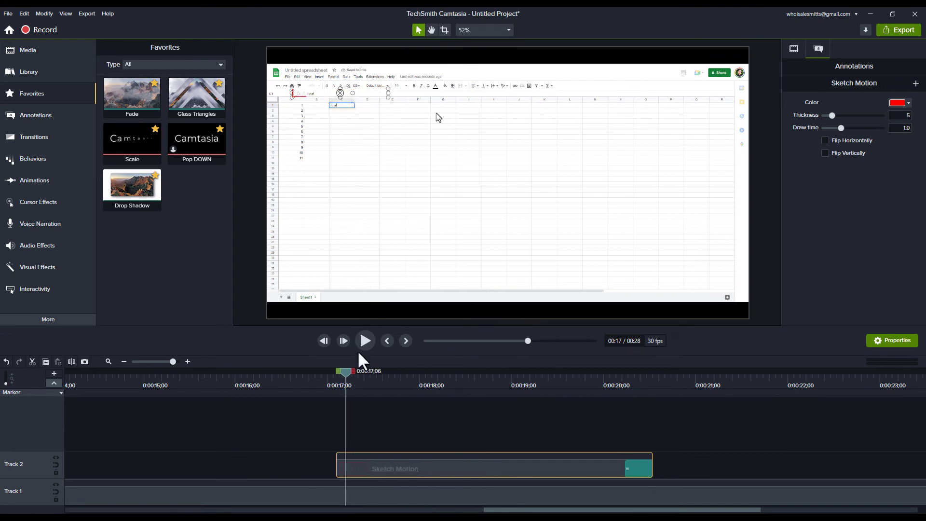
{"action": "left_click_drag", "start_coordinate": [345, 375], "coordinate": [406, 375]}
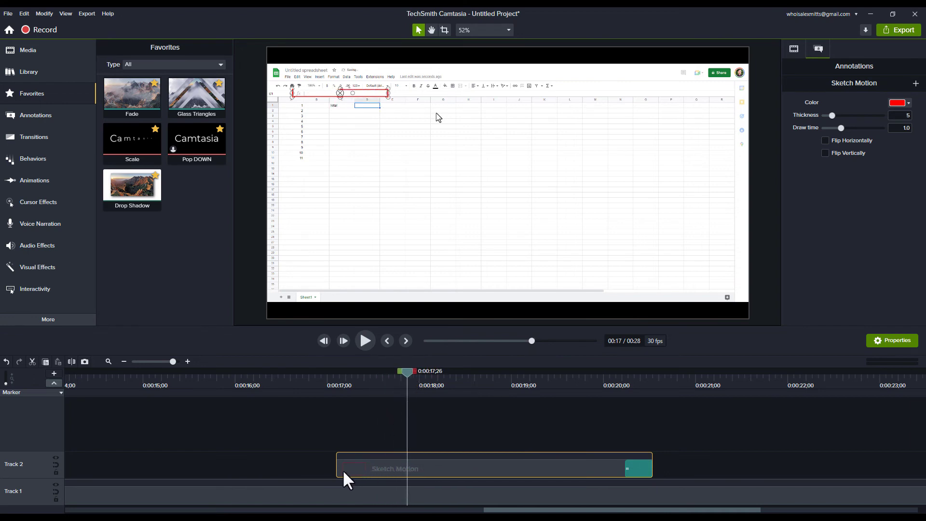
{"action": "mouse_move", "coordinate": [342, 469]}
{"action": "left_mouse_down"}
{"action": "mouse_move", "coordinate": [331, 468]}
{"action": "mouse_move", "coordinate": [408, 470]}
{"action": "left_mouse_up"}
Play back from 0:00:17;01 past the callout's end to check its timing, and return the playhead to 0:00:19;14.
{"action": "left_click", "coordinate": [346, 375]}
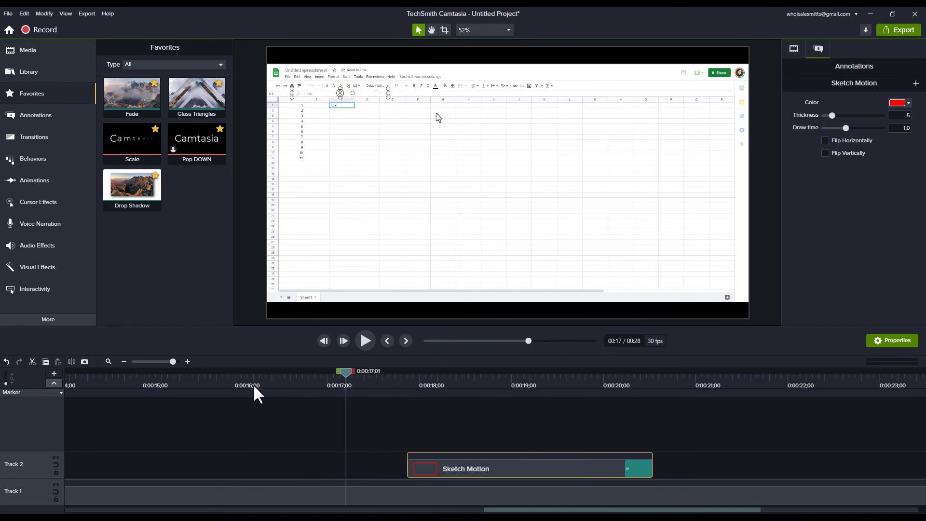
{"action": "key", "text": "space"}
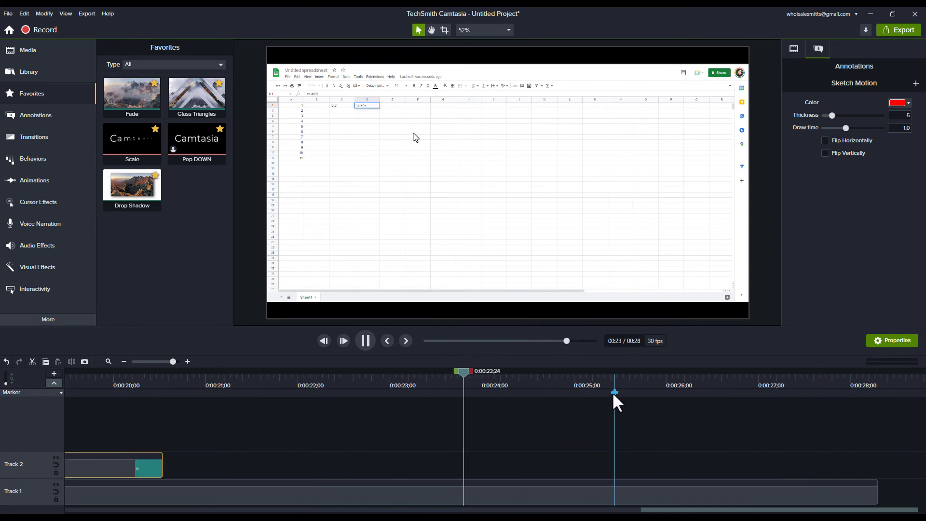
{"action": "key", "text": "space"}
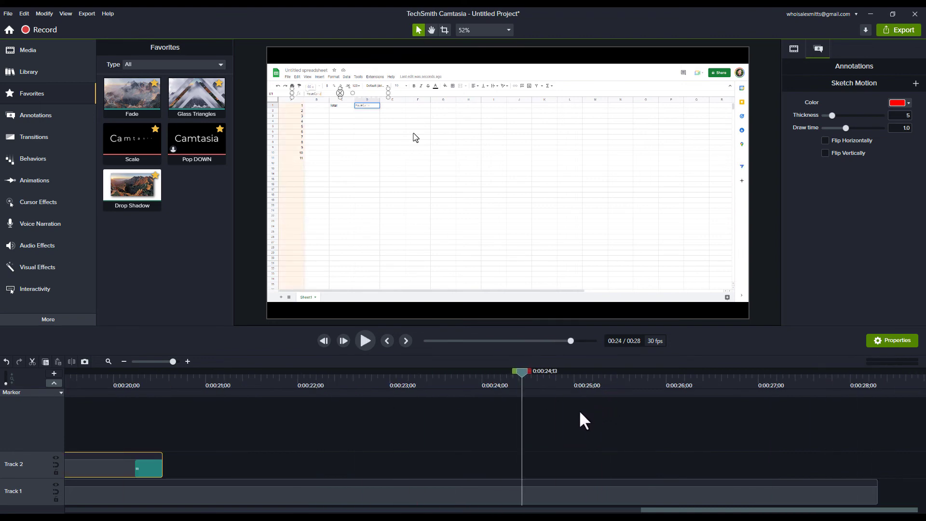
{"action": "scroll", "coordinate": [289, 459], "scroll_direction": "left", "scroll_amount": 5}
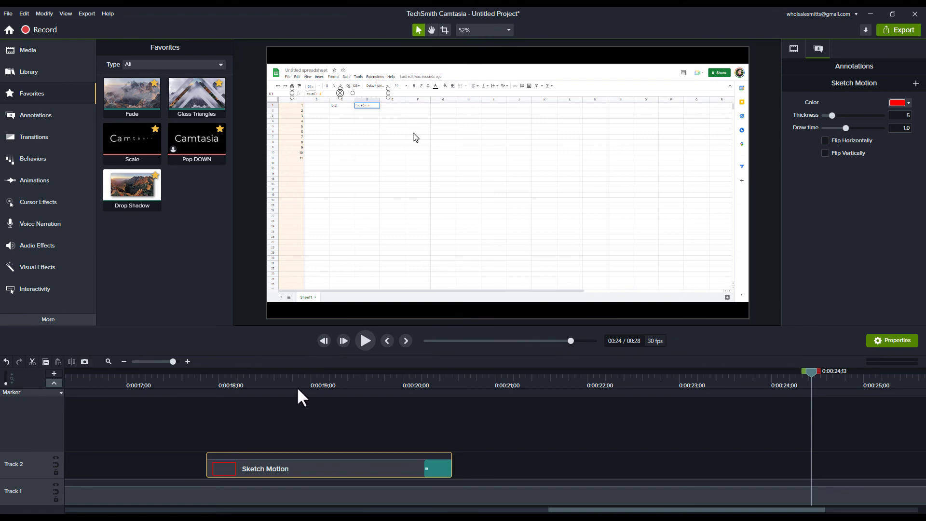
{"action": "mouse_move", "coordinate": [298, 389]}
{"action": "left_mouse_down"}
{"action": "mouse_move", "coordinate": [234, 384]}
{"action": "mouse_move", "coordinate": [352, 388]}
{"action": "left_mouse_up"}
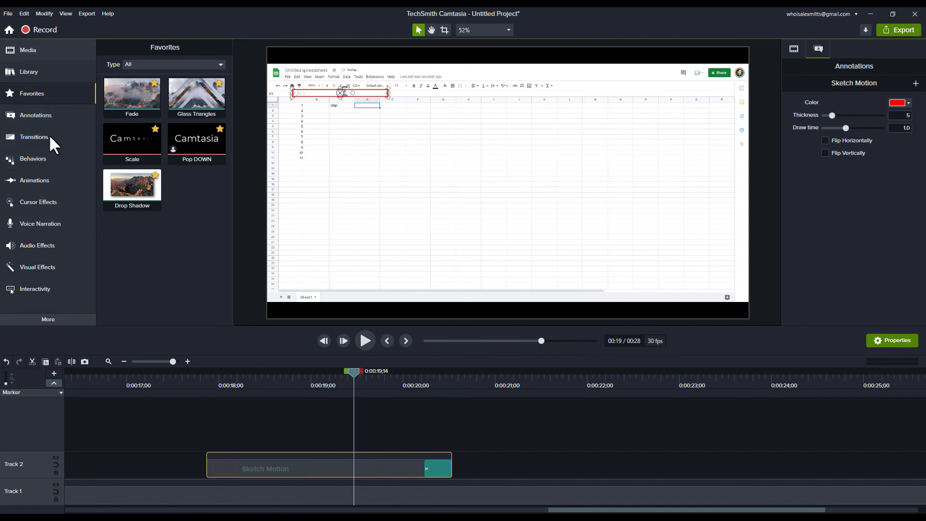
View the available Sketch Motion annotation shapes and return to the favorites.
{"action": "left_click", "coordinate": [45, 116]}
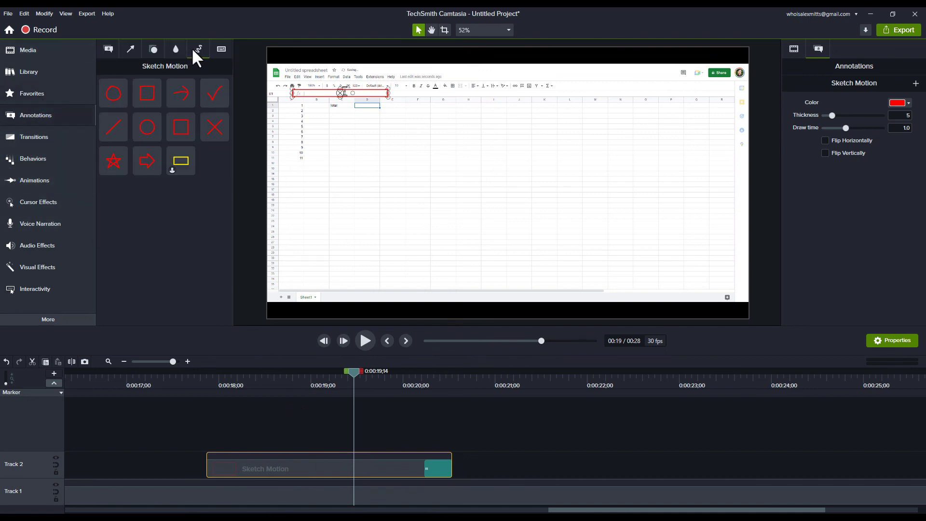
{"action": "left_click", "coordinate": [114, 160]}
{"action": "left_click", "coordinate": [46, 96]}
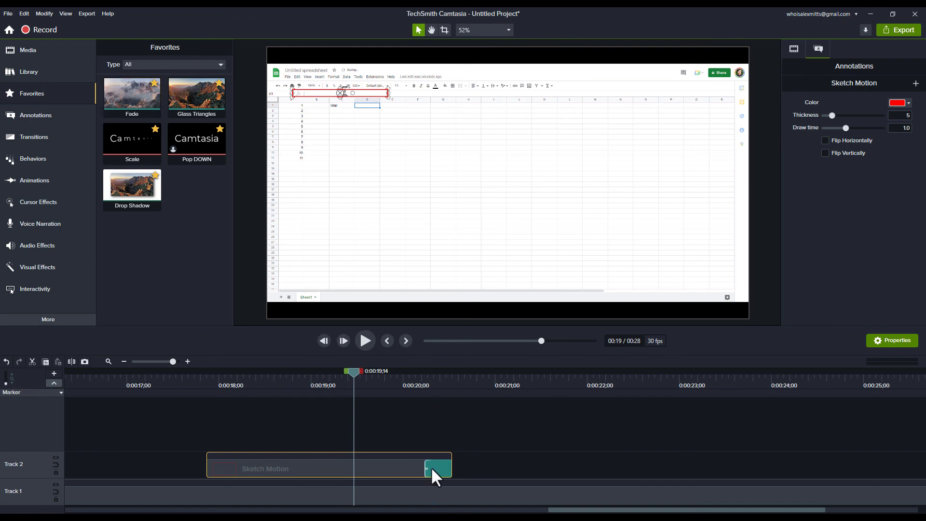
Play back the last part of the Sketch Motion clip to check its Fade transition.
{"action": "left_click", "coordinate": [341, 374]}
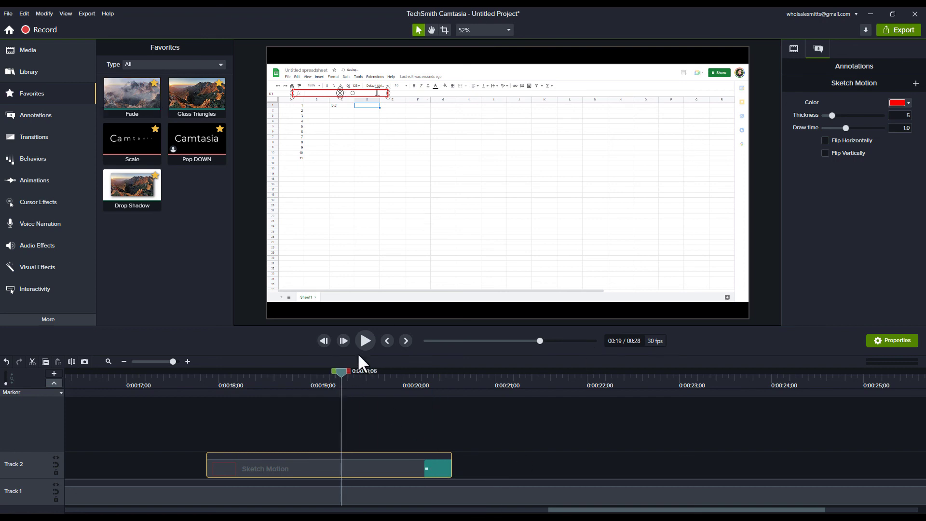
{"action": "left_click", "coordinate": [361, 346]}
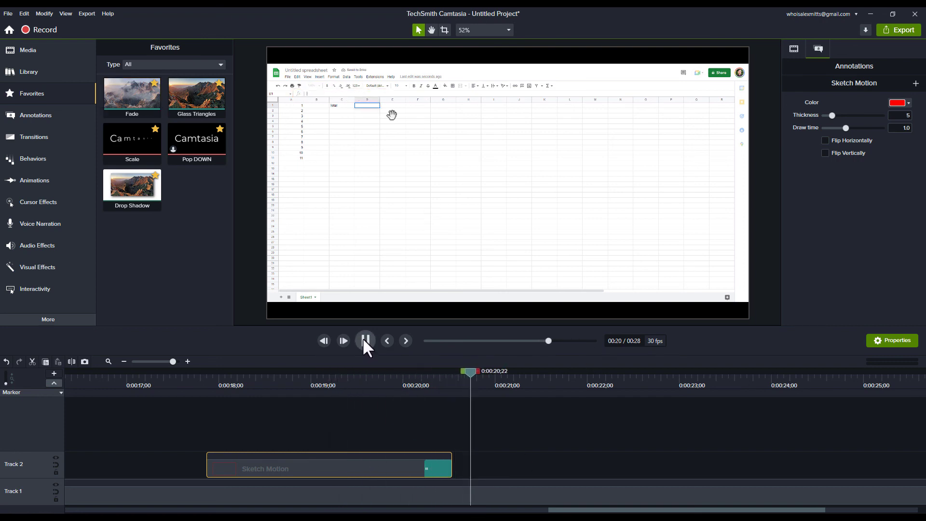